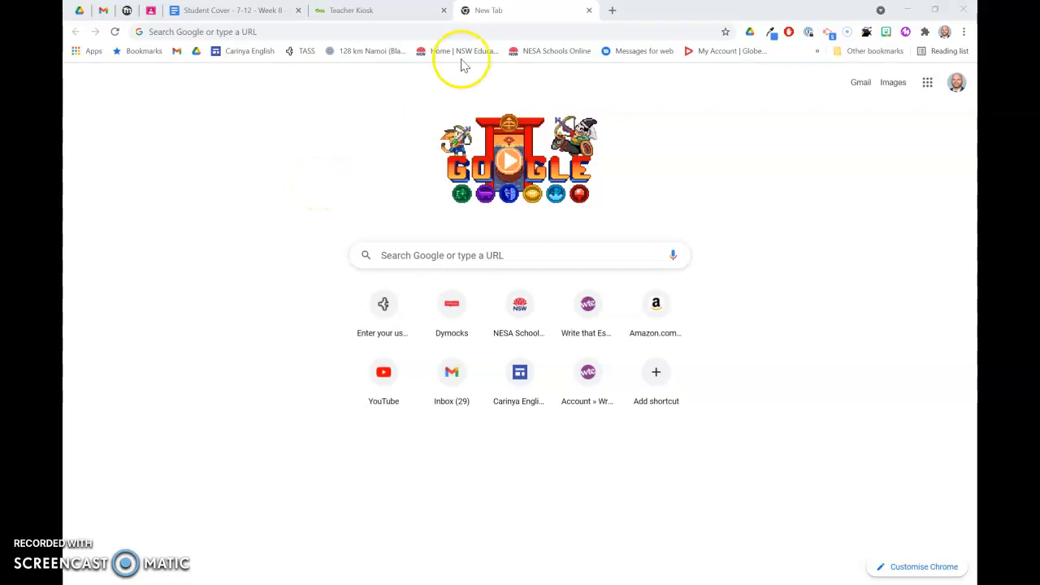
Open wevideo.com in the new browser tab
click(204, 29)
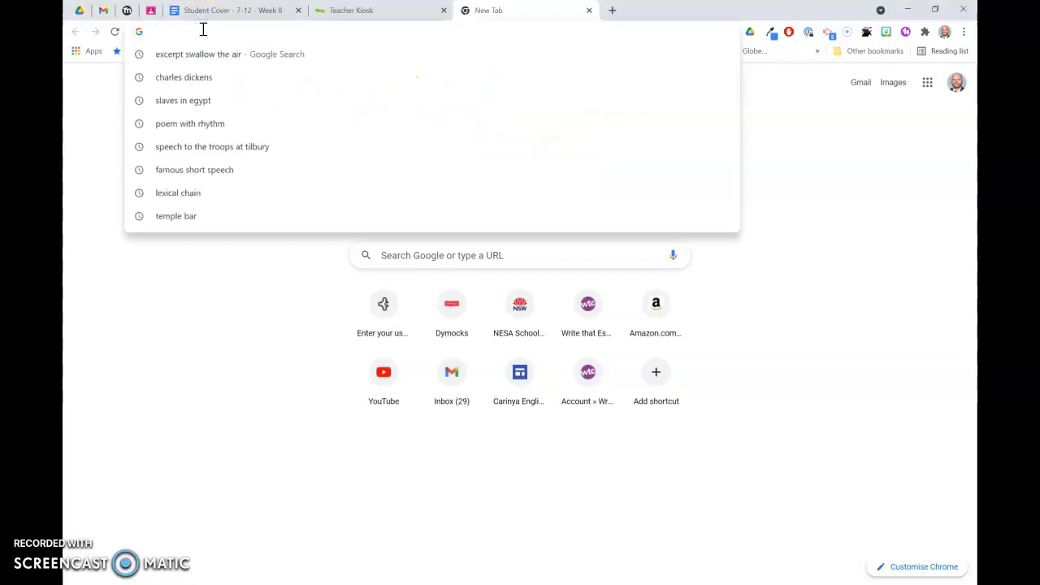
text(w)
key(BackSpace)
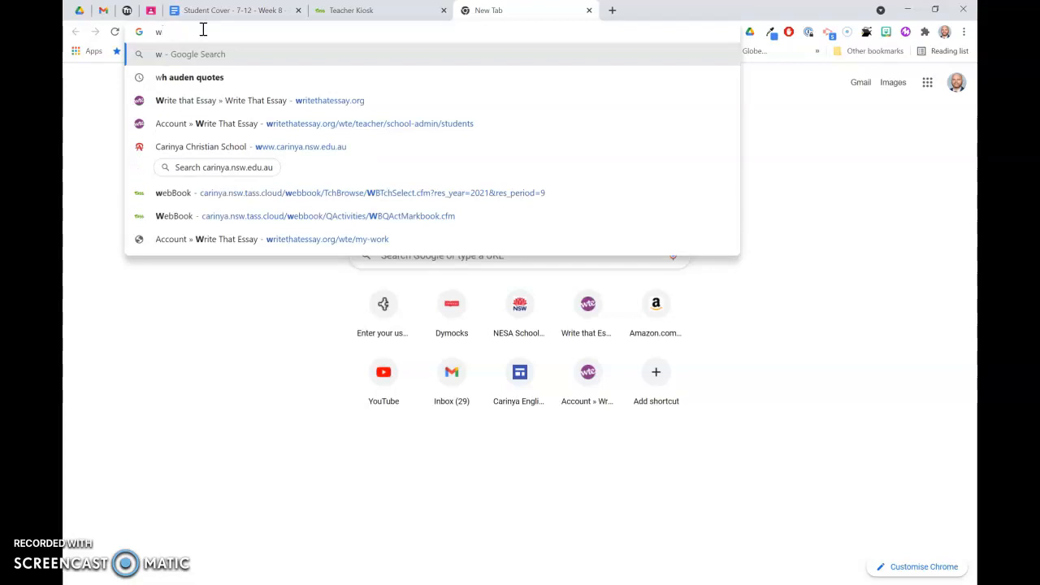
text(e)
key(Right)
key(Return)
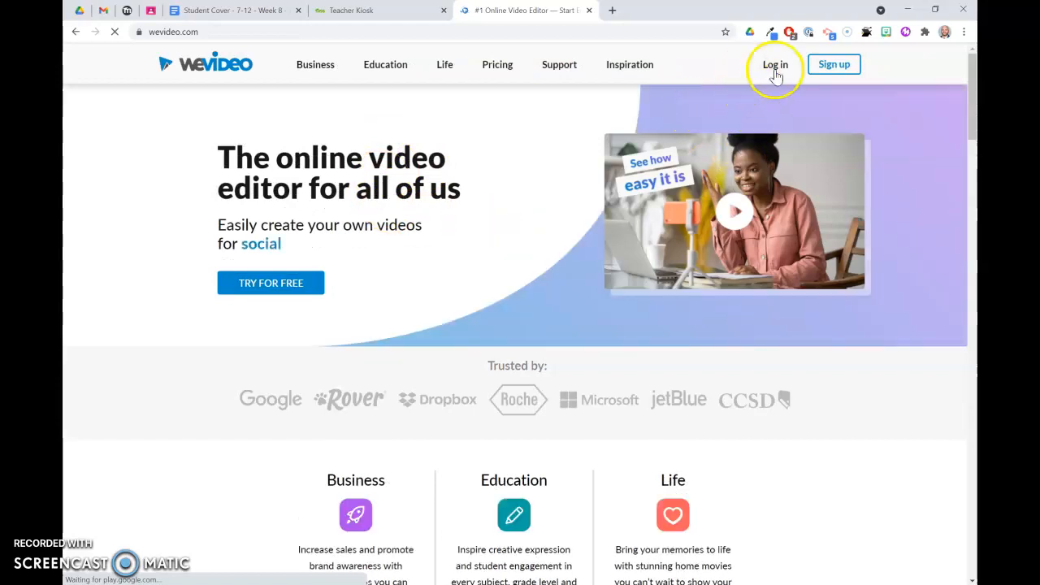
Log in to WeVideo using the Google account option
click(777, 66)
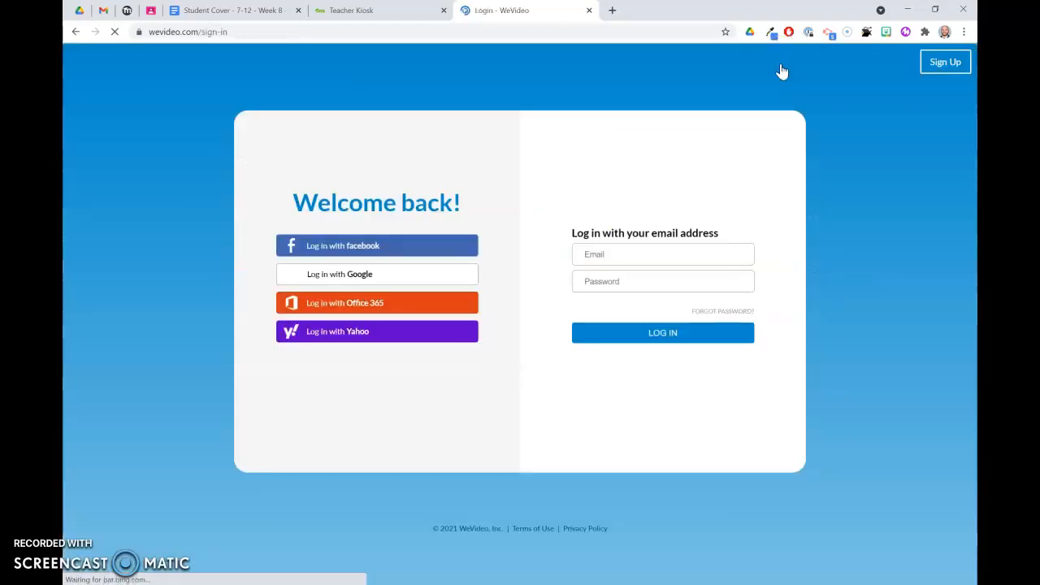
click(361, 274)
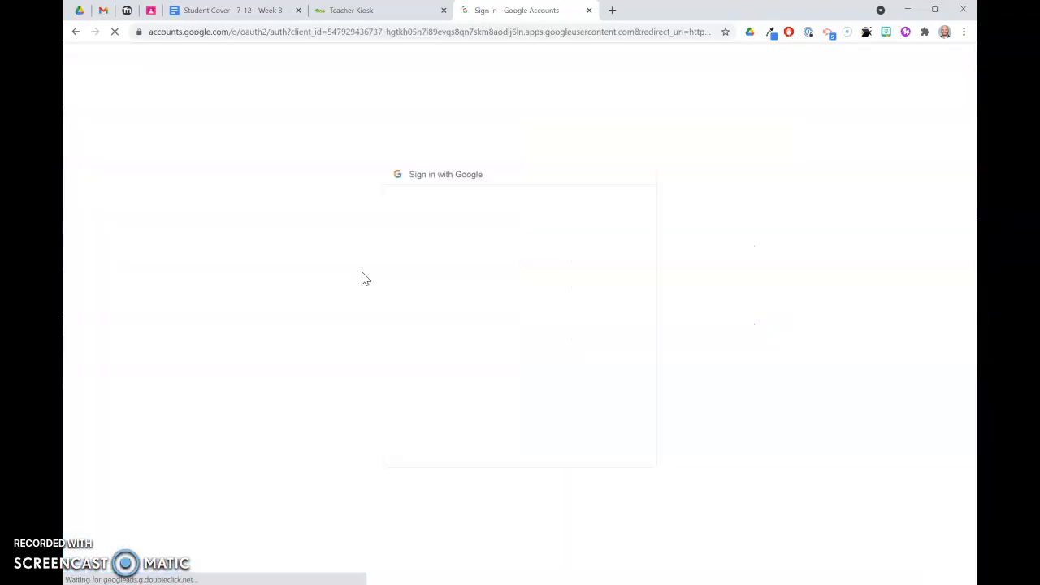
click(500, 312)
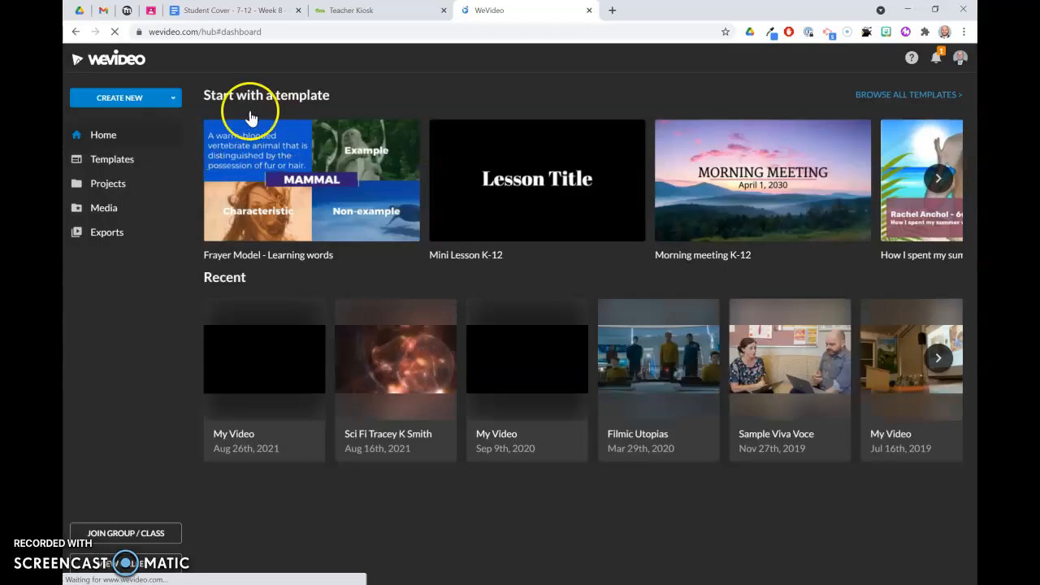
Create a new video project and browse the media library
click(122, 99)
click(108, 126)
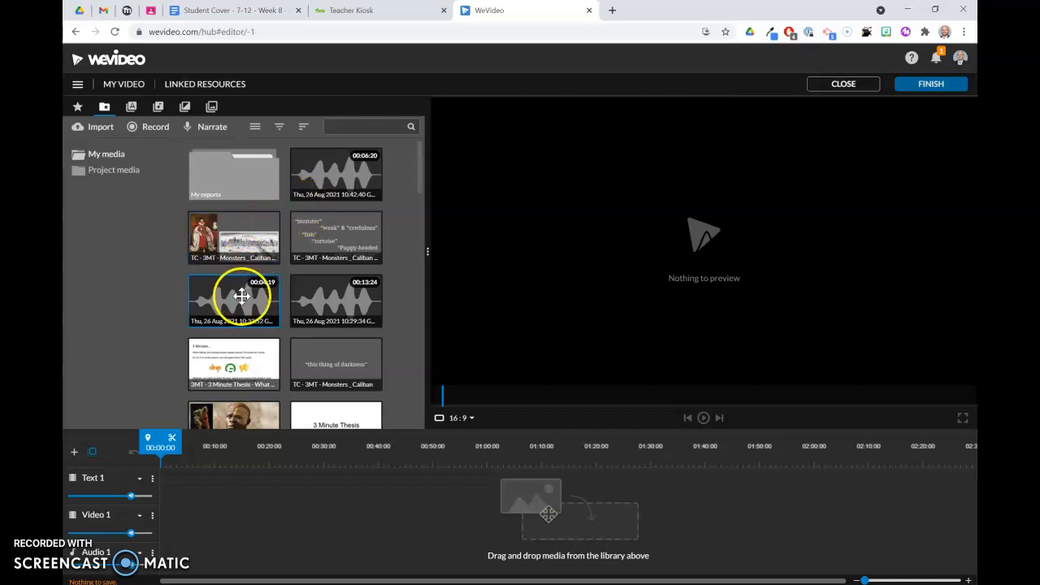
scroll(241, 296, down, 1)
scroll(240, 295, down, 1)
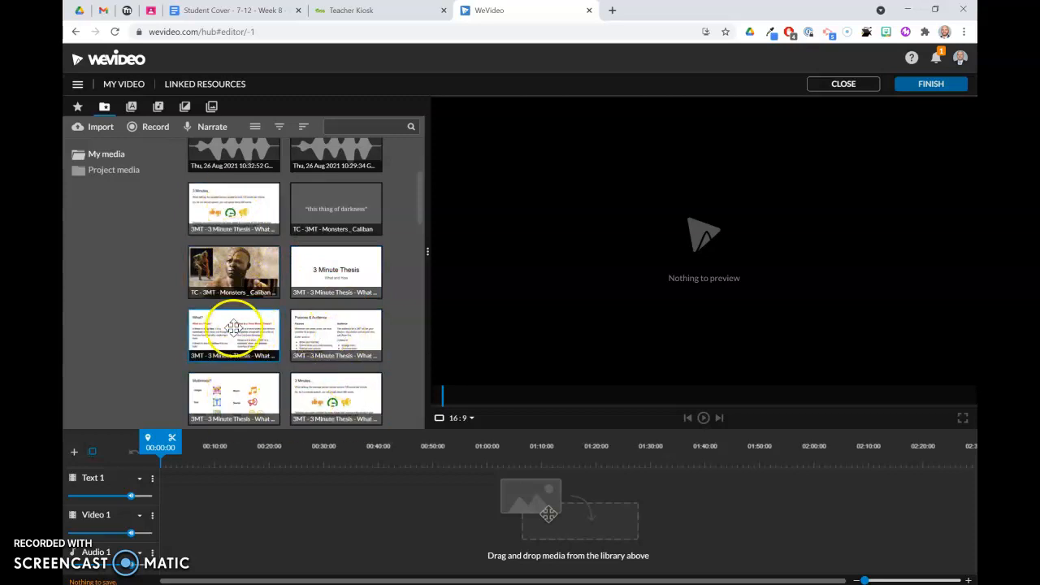
Search Google Drive for 3Mt and open the 'TC - 3MT - Monsters / Caliban' presentation
click(78, 11)
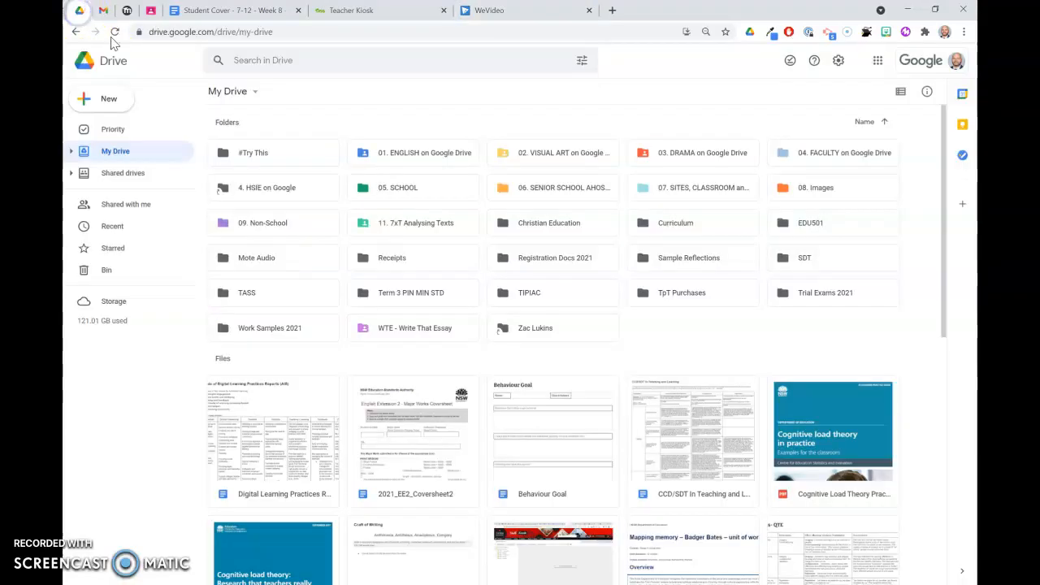
click(264, 60)
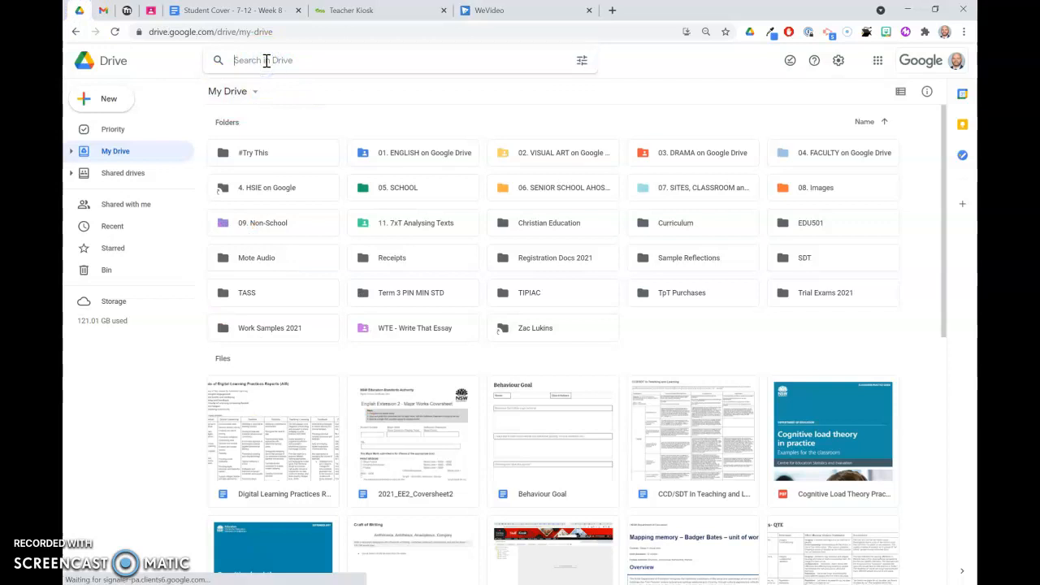
text(3Mt)
key(Return)
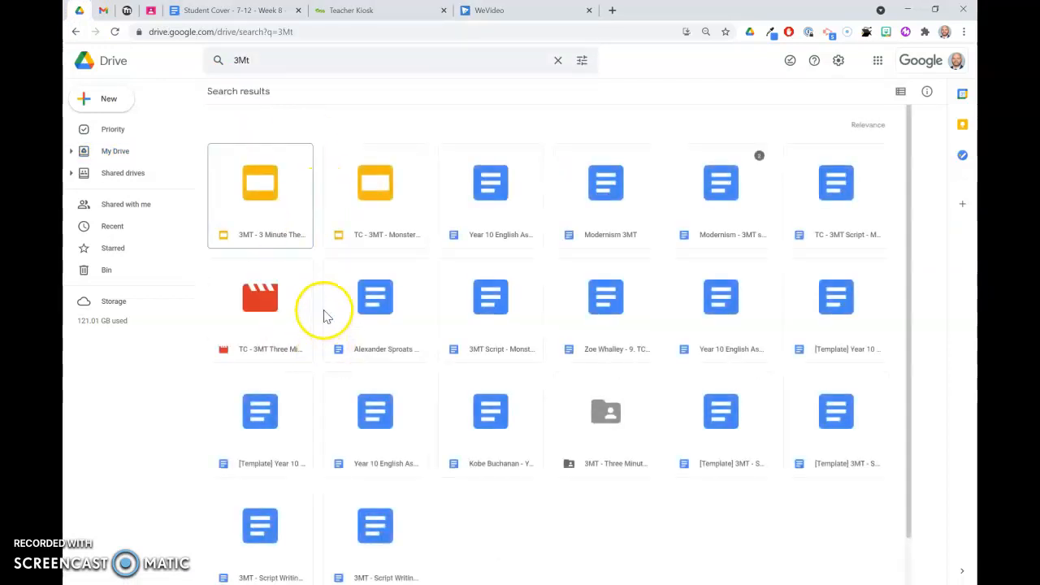
double_click(369, 182)
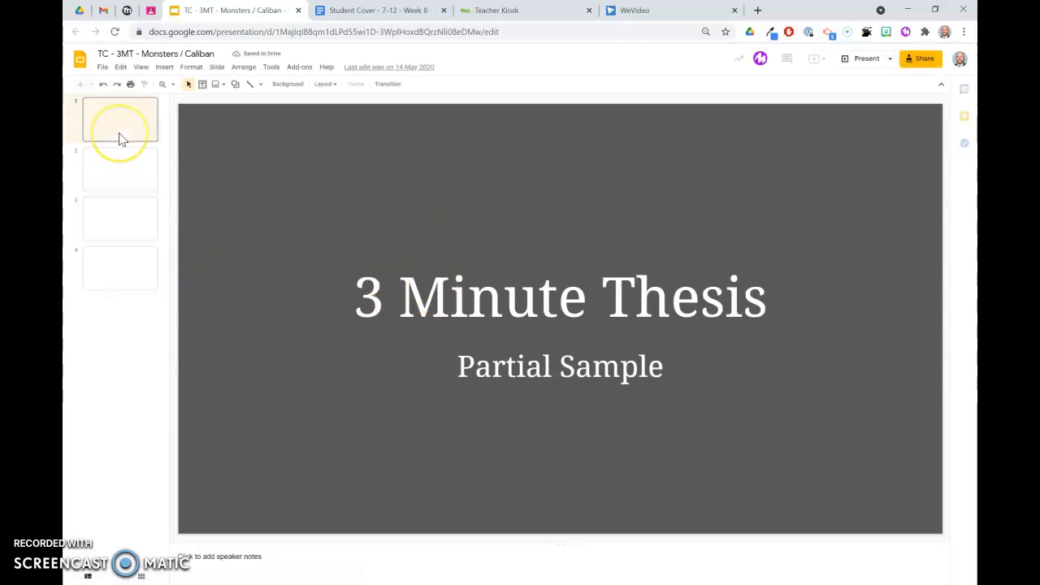
Look through the slides, then download the 3 Minute Thesis title slide as a JPEG image
click(102, 167)
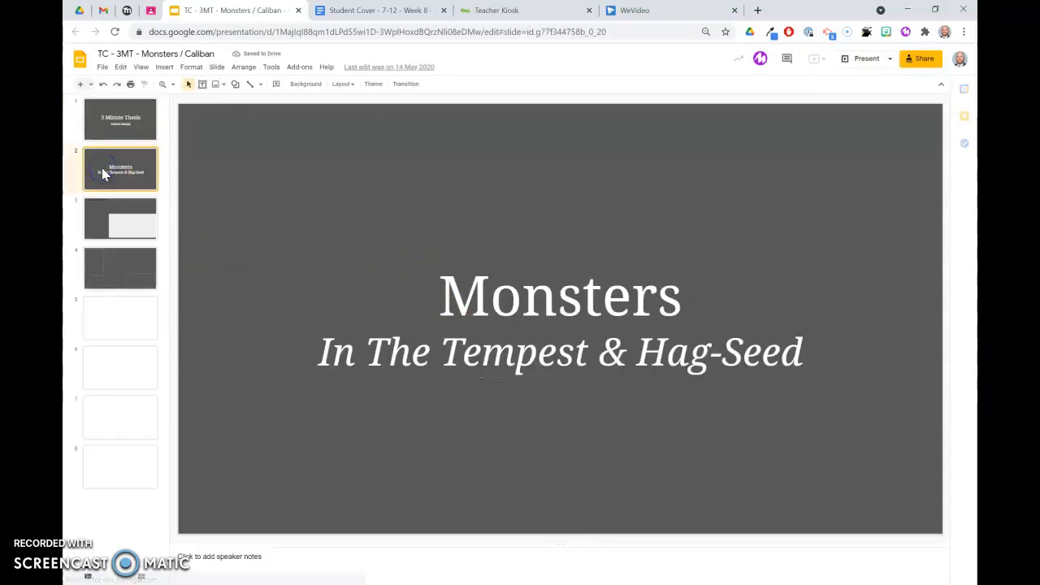
key(Down)
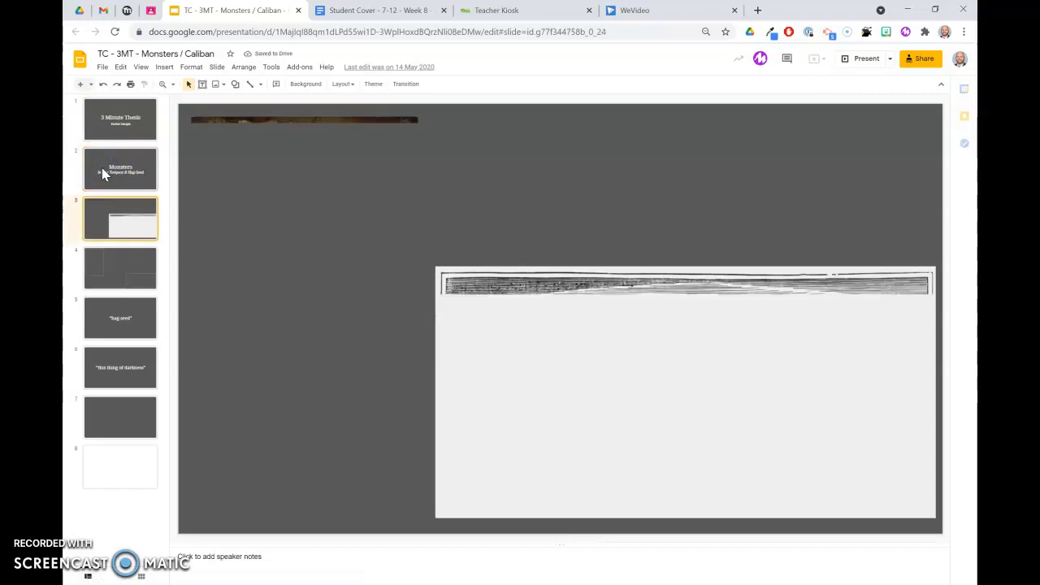
click(123, 207)
click(119, 169)
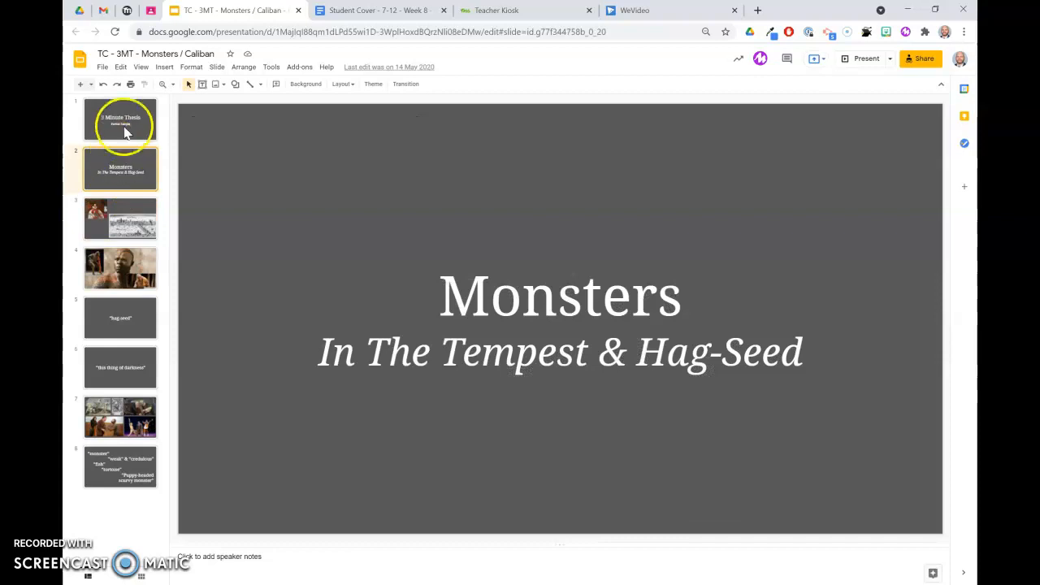
click(124, 126)
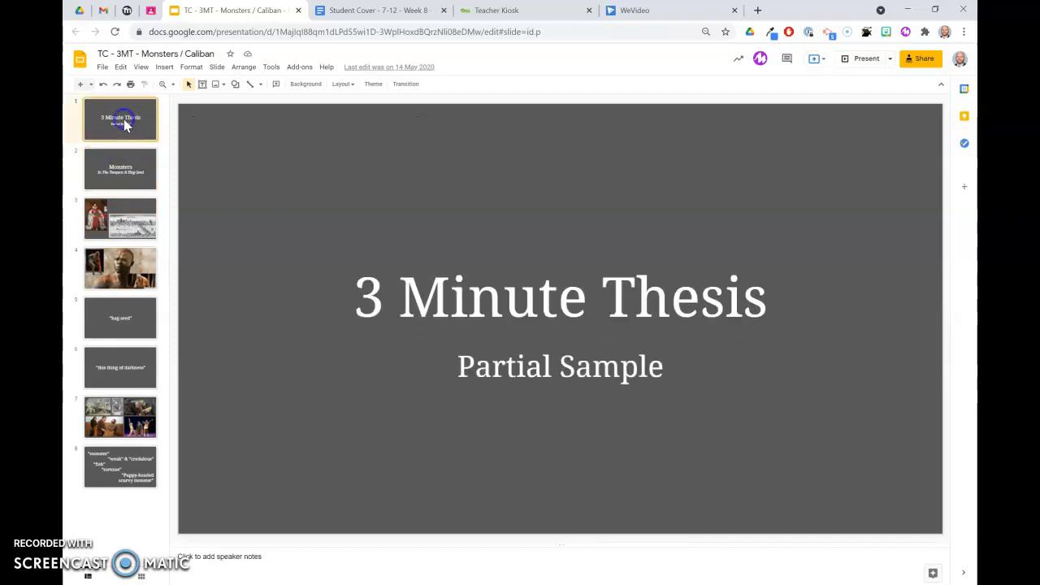
click(103, 68)
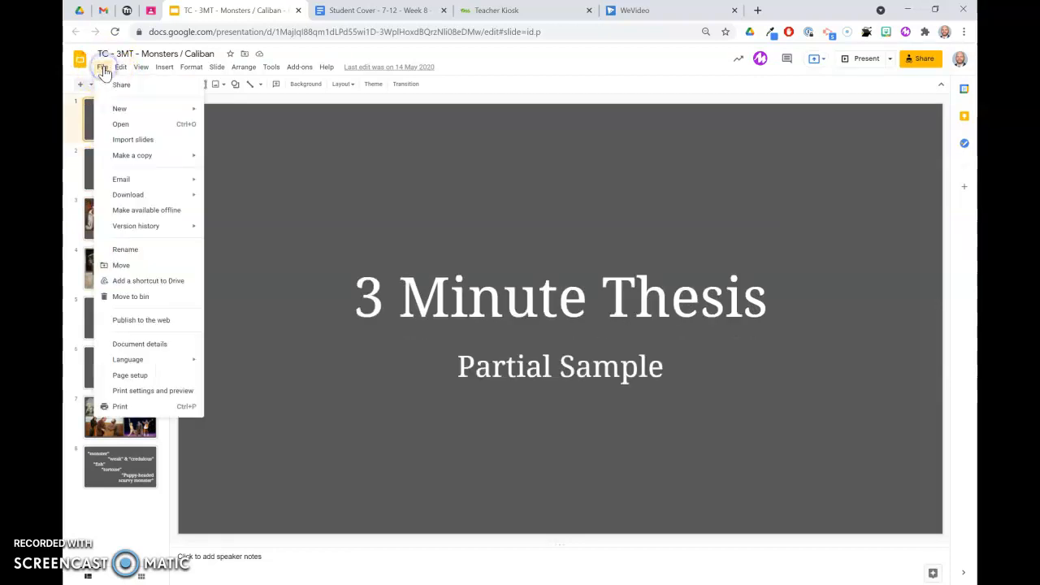
click(120, 198)
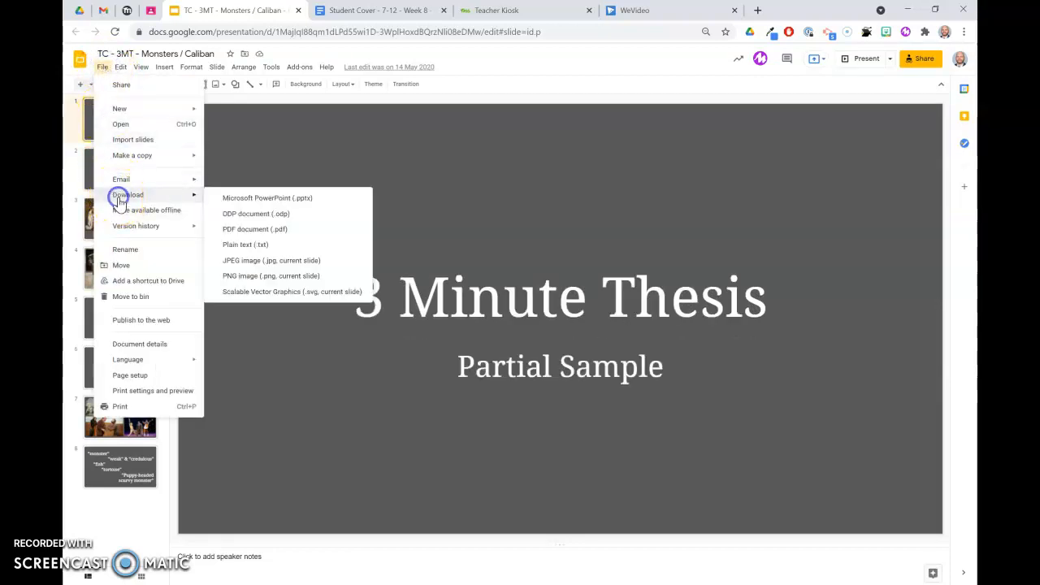
click(238, 262)
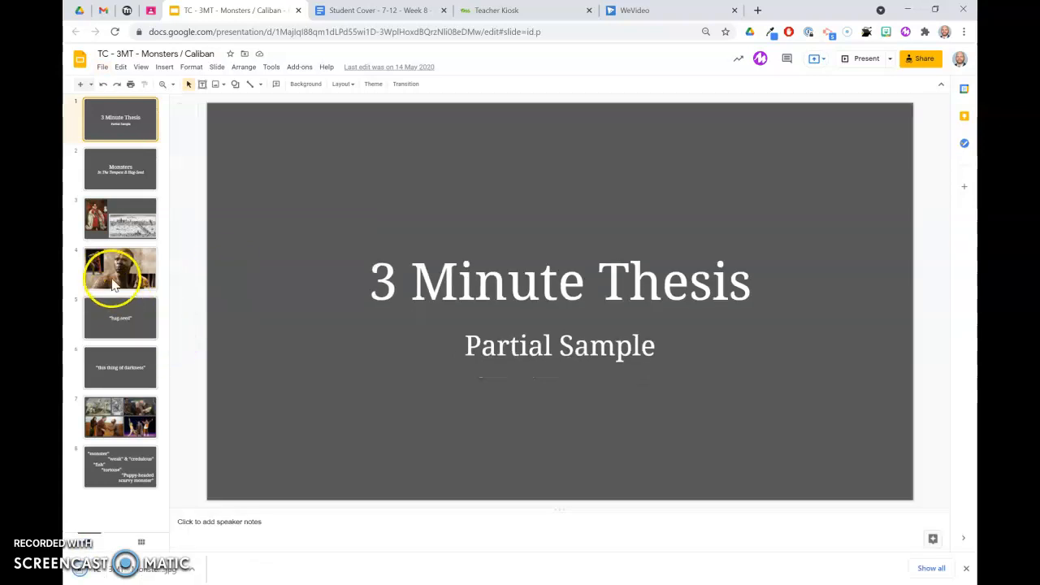
Download slide 7, the photo collage, as a JPEG image
click(118, 437)
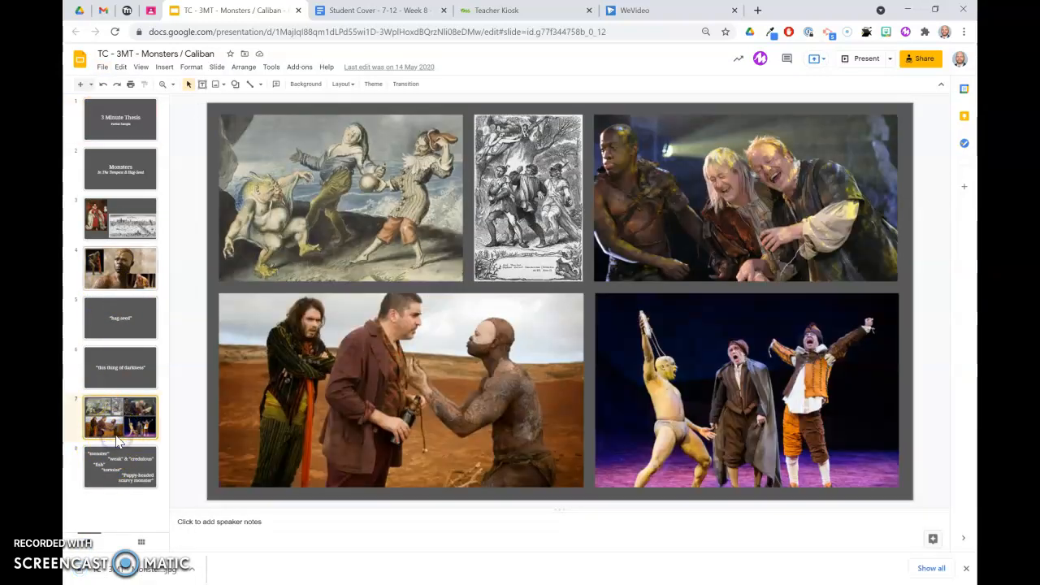
click(103, 67)
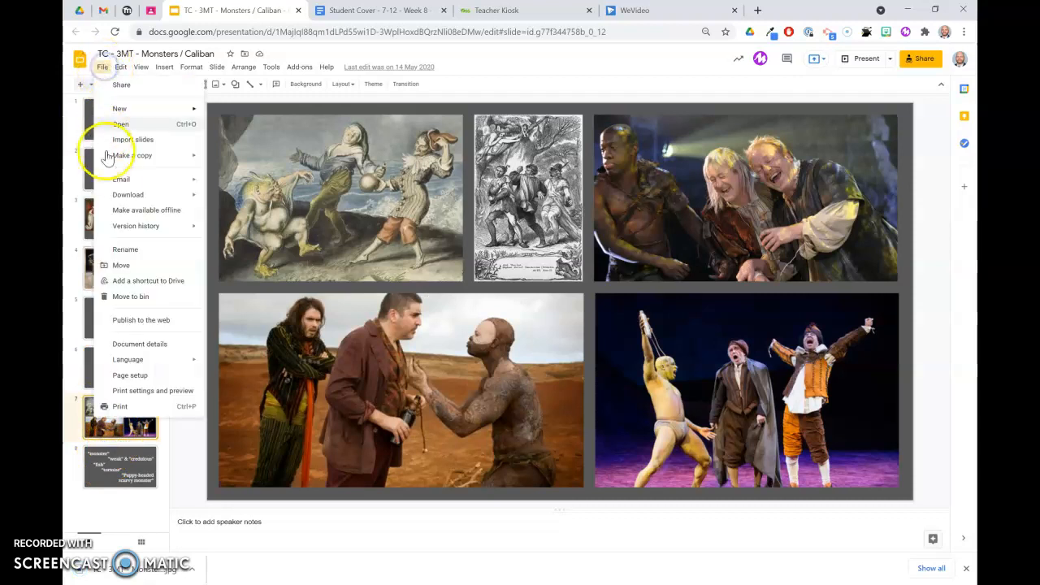
click(118, 195)
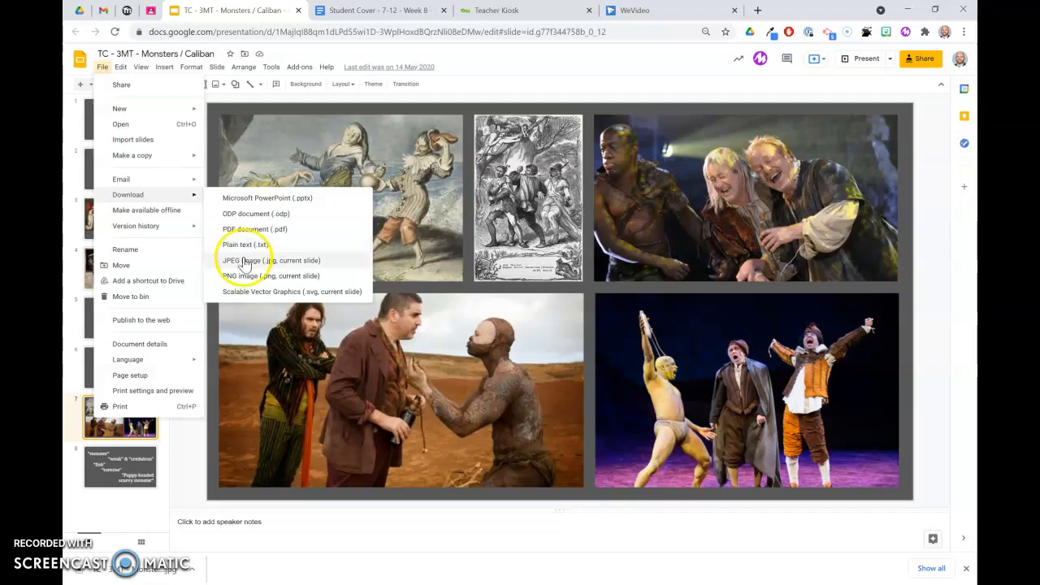
click(242, 260)
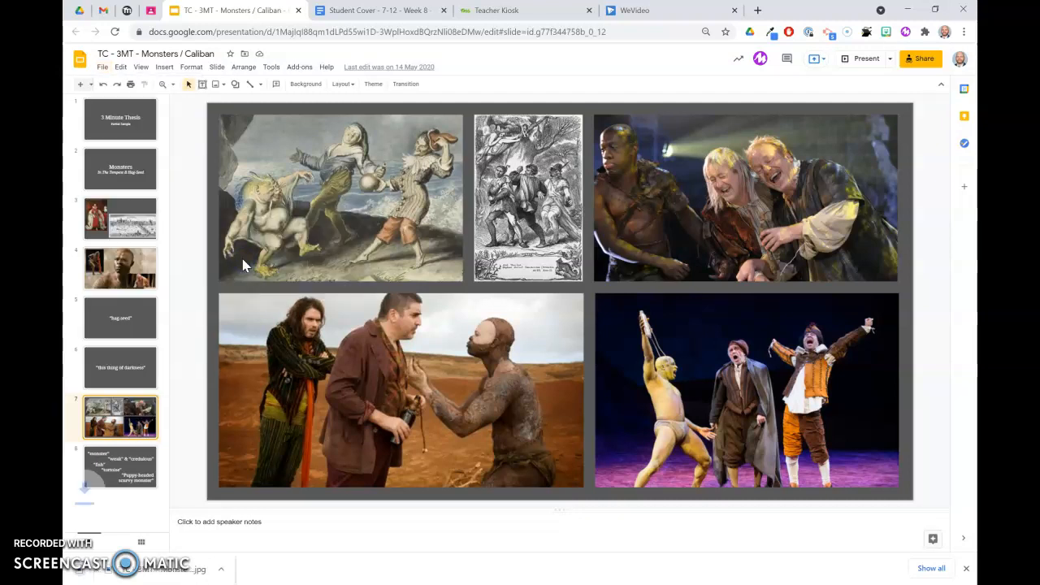
Import the downloaded 'TC - 3MT - Monsters_ Caliban (1)' JPEG into the WeVideo media library
click(689, 11)
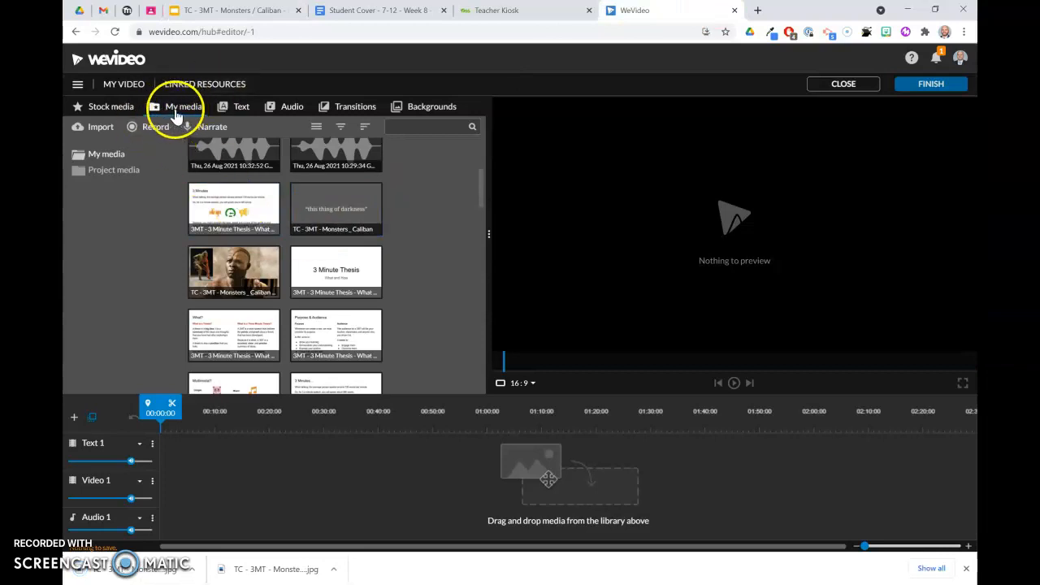
scroll(232, 186, down, 2)
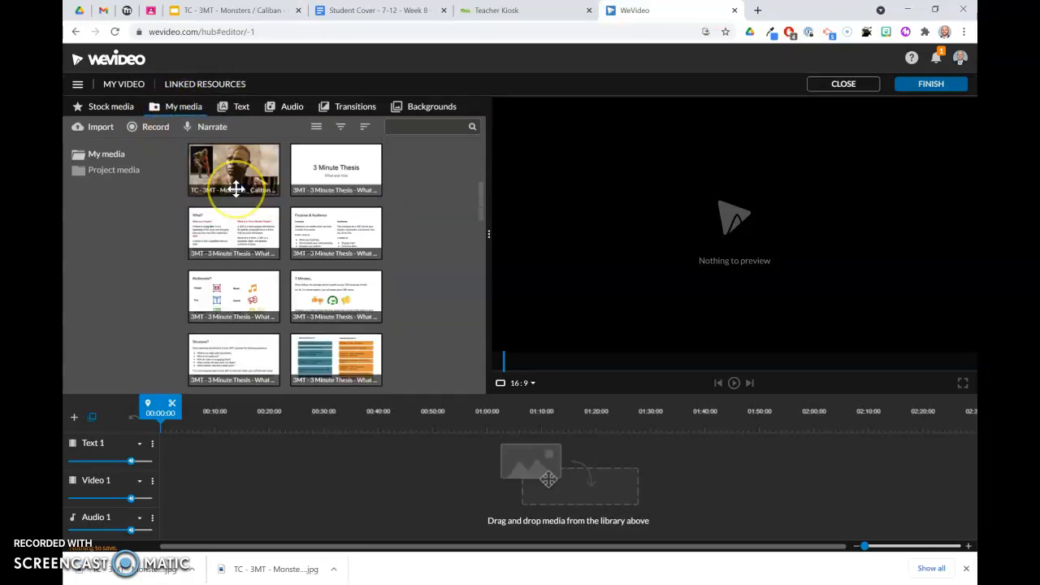
scroll(236, 188, up, 5)
scroll(236, 188, up, 1)
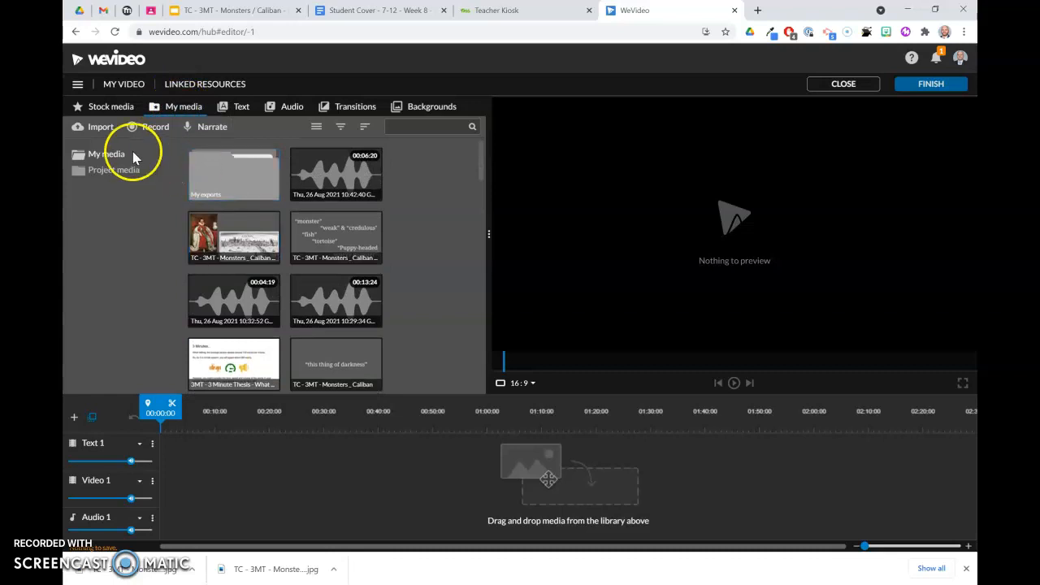
click(96, 130)
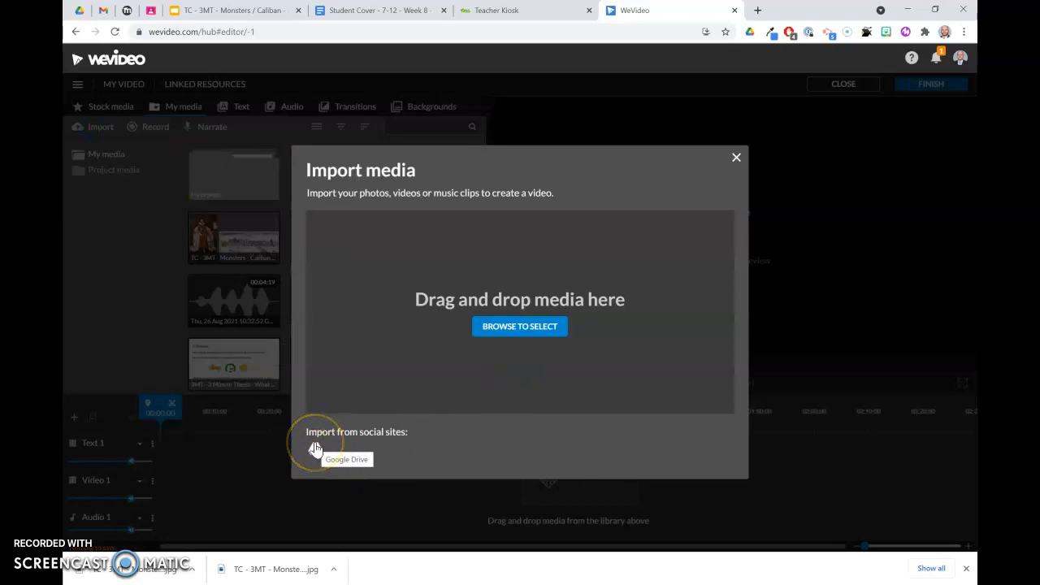
click(503, 327)
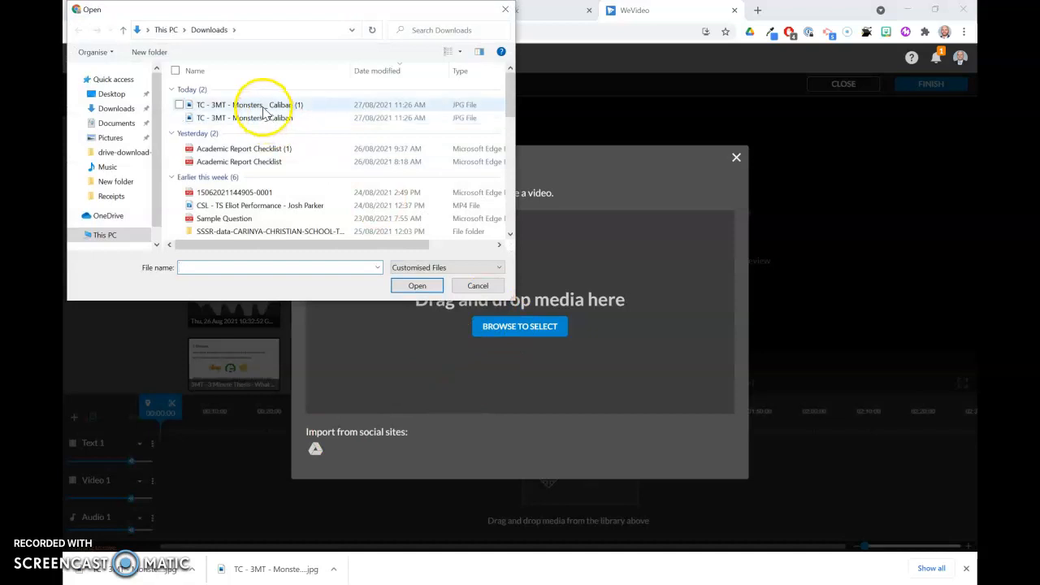
click(262, 105)
click(430, 286)
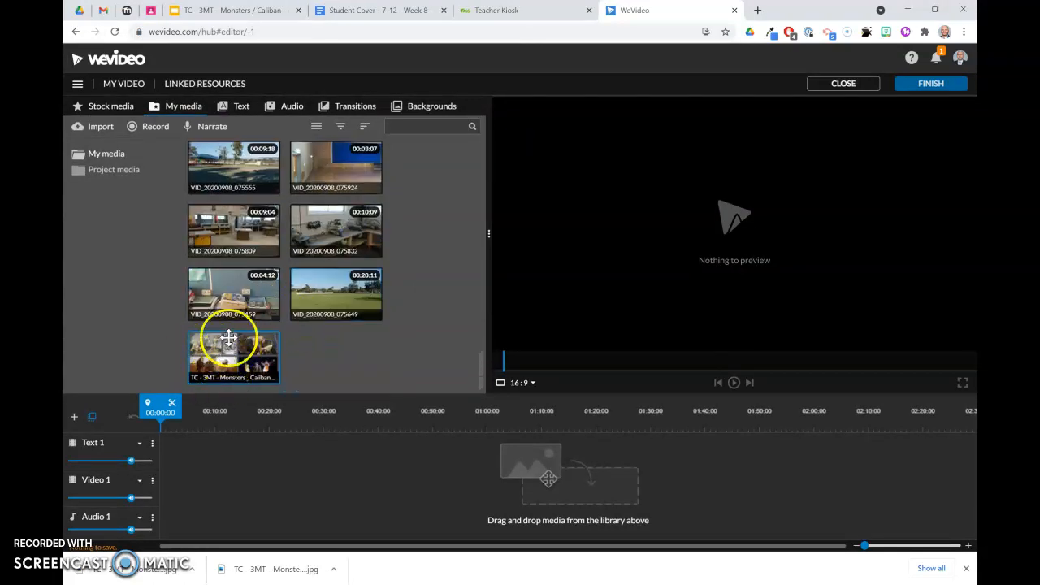
Add the Caliban actor image from the media library to the start of the Video 1 track
scroll(304, 210, up, 3)
scroll(308, 208, up, 10)
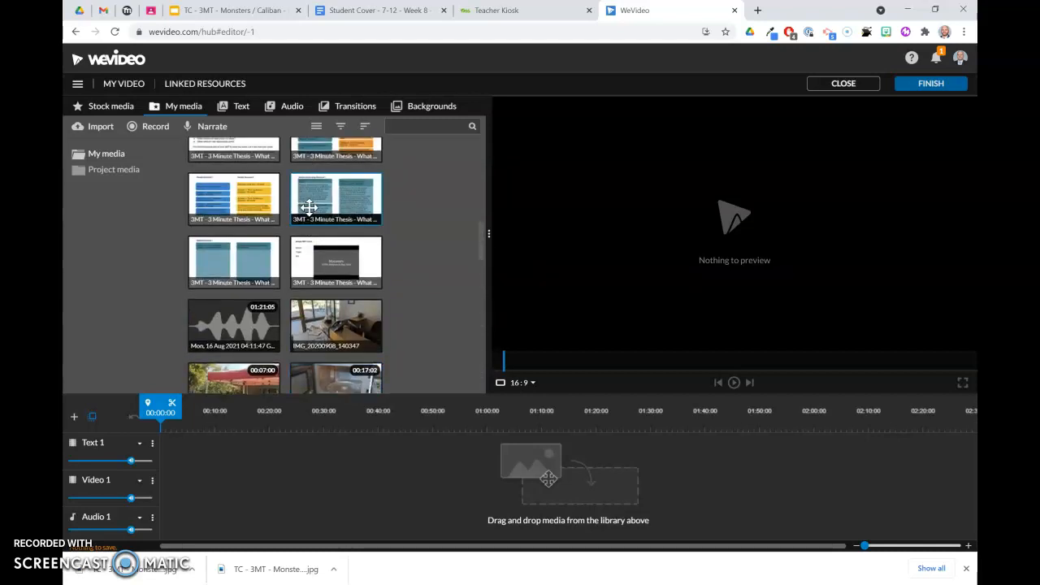
scroll(309, 207, up, 5)
scroll(293, 360, up, 5)
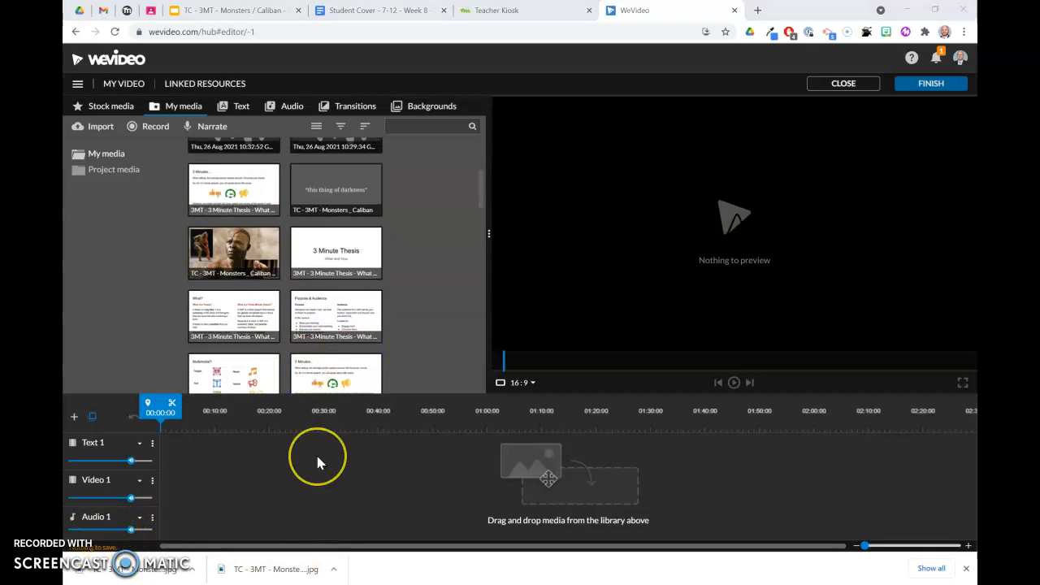
scroll(317, 463, right, 1)
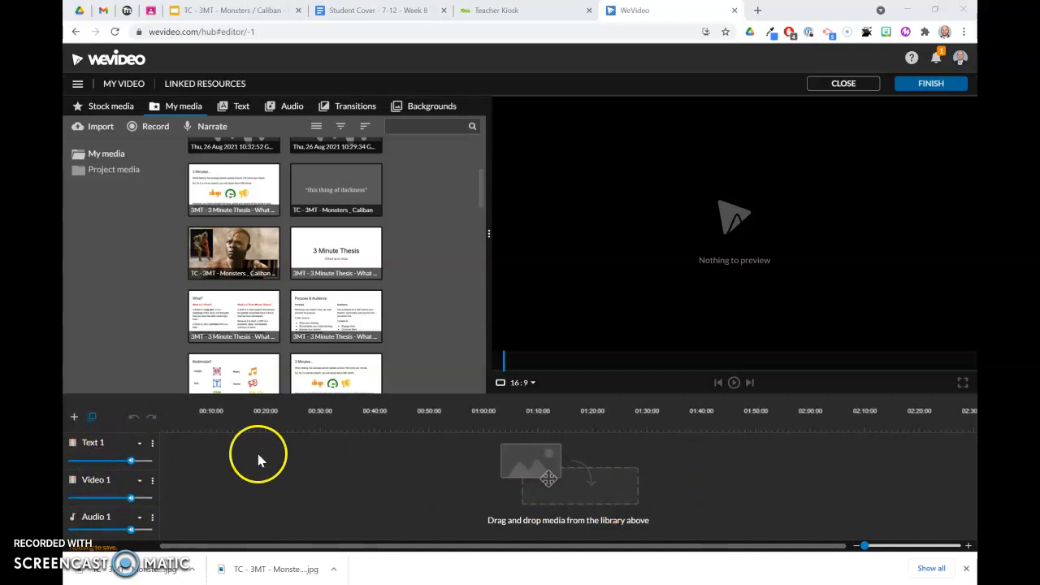
scroll(332, 215, up, 1)
scroll(333, 218, up, 3)
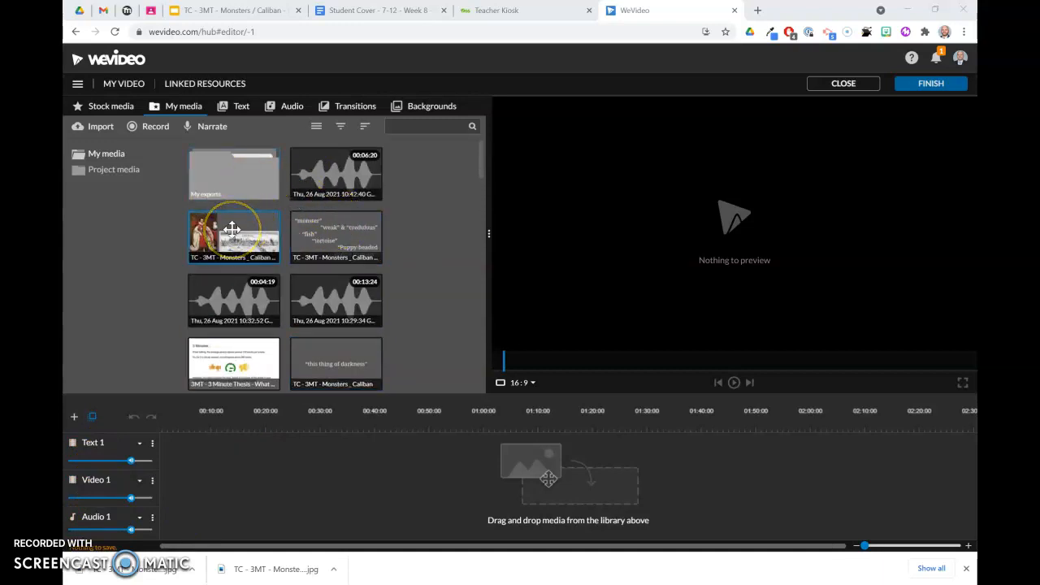
scroll(289, 301, down, 3)
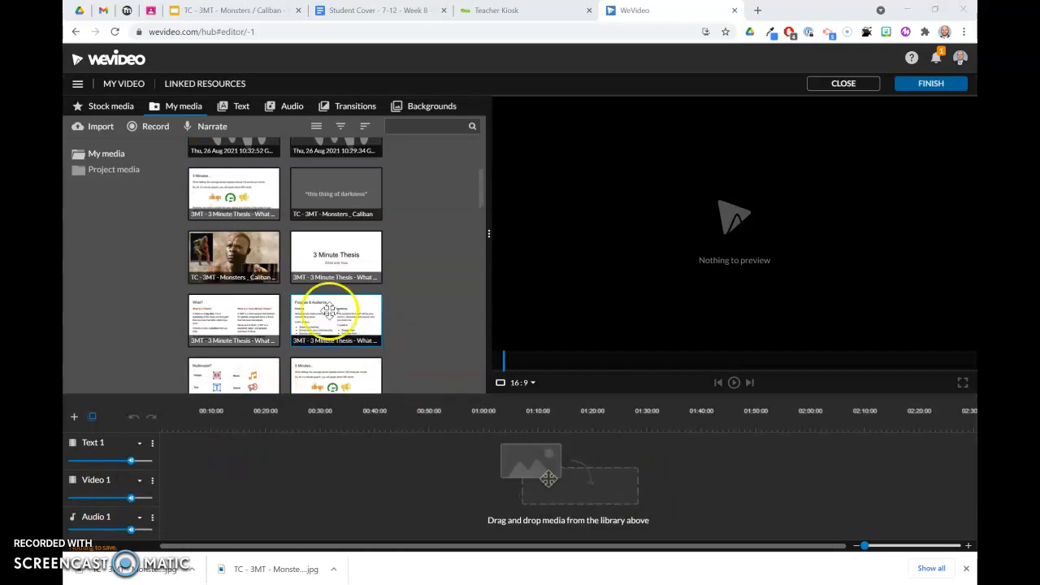
mouse_move(242, 262)
mouse_down()
mouse_move(223, 452)
mouse_move(197, 488)
mouse_move(176, 487)
mouse_up()
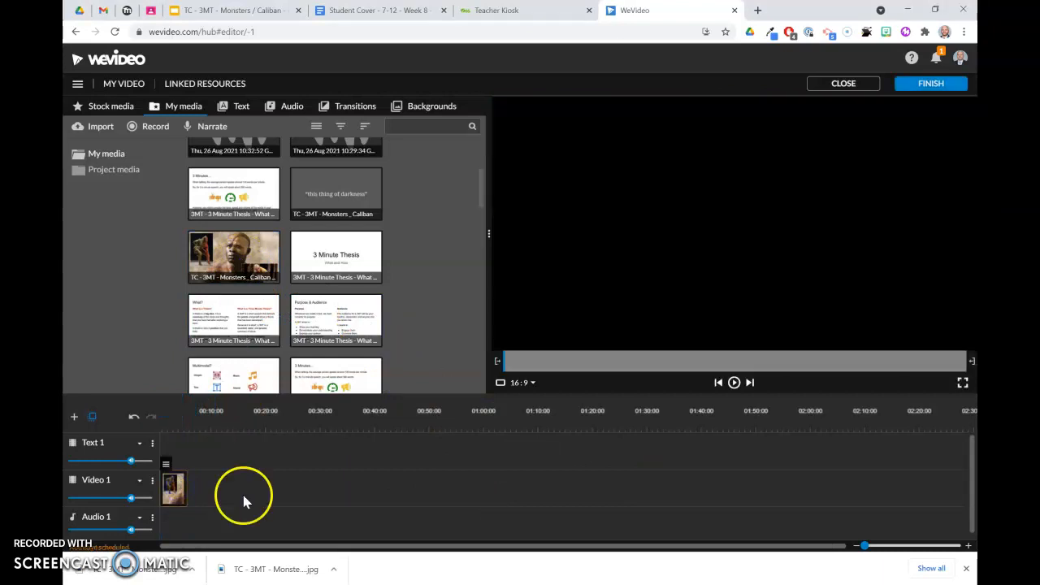
Extend the Caliban clip to about 10 seconds and place the 'What?' slide image after it on Video 1
drag(186, 488, 215, 492)
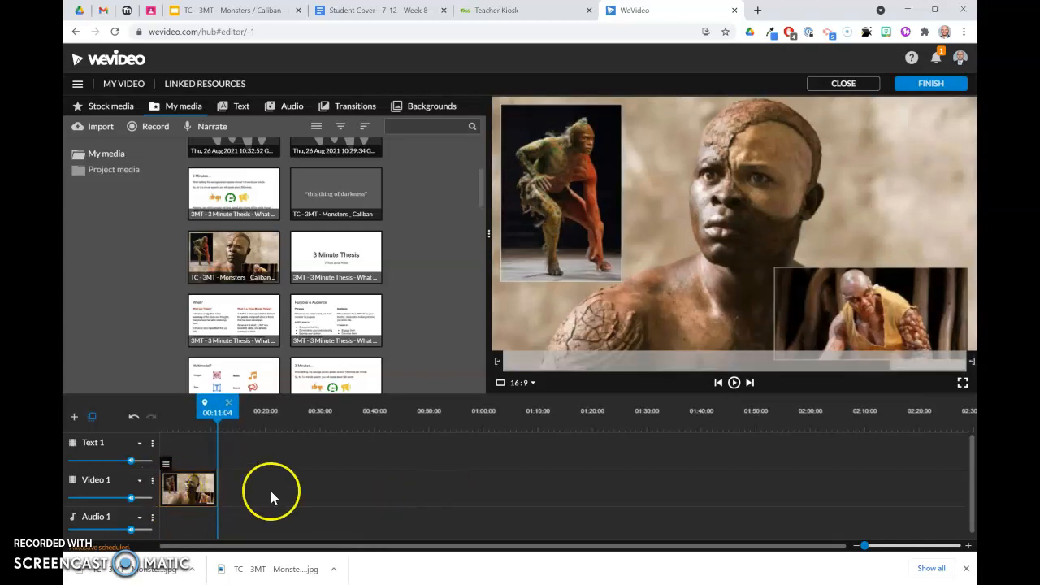
drag(274, 317, 227, 488)
click(227, 490)
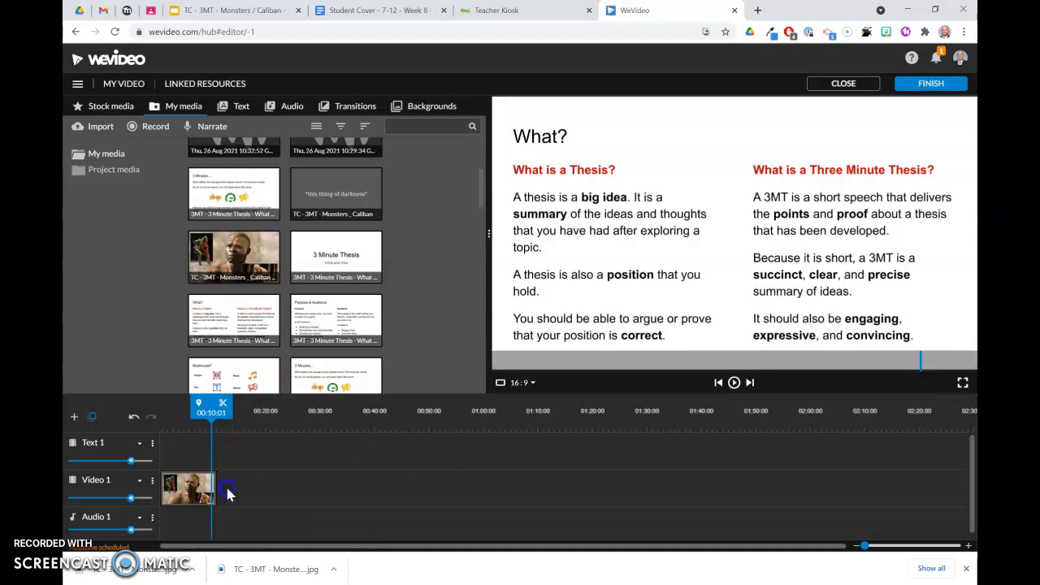
Add the '3 Minutes...' slide image after the 'What?' slide on the Video 1 track
drag(247, 315, 257, 490)
drag(257, 217, 307, 488)
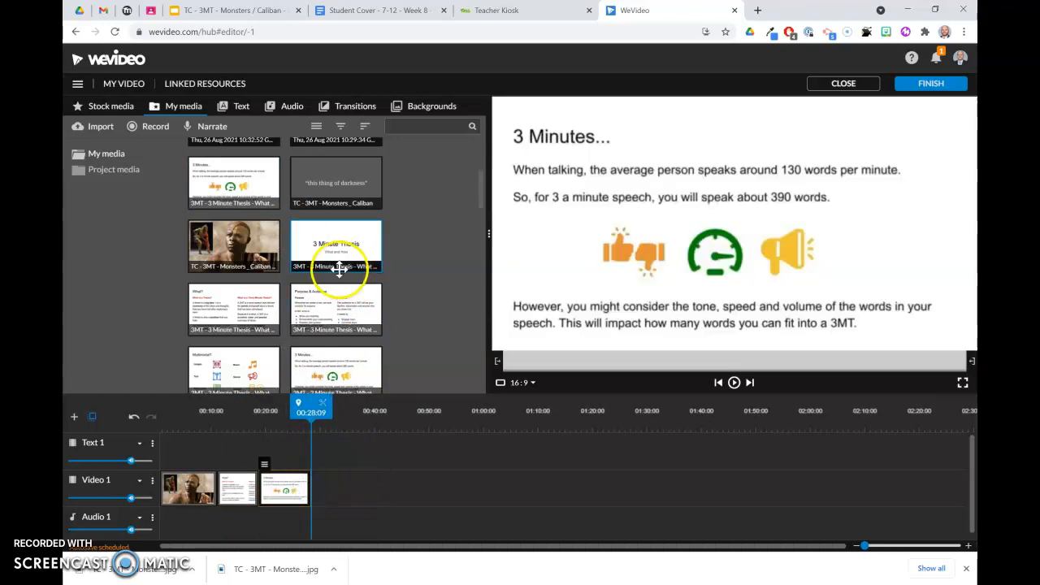
Add a locker video clip from the media library to the end of Video 1 and trim it shorter
scroll(336, 271, up, 3)
scroll(260, 260, down, 10)
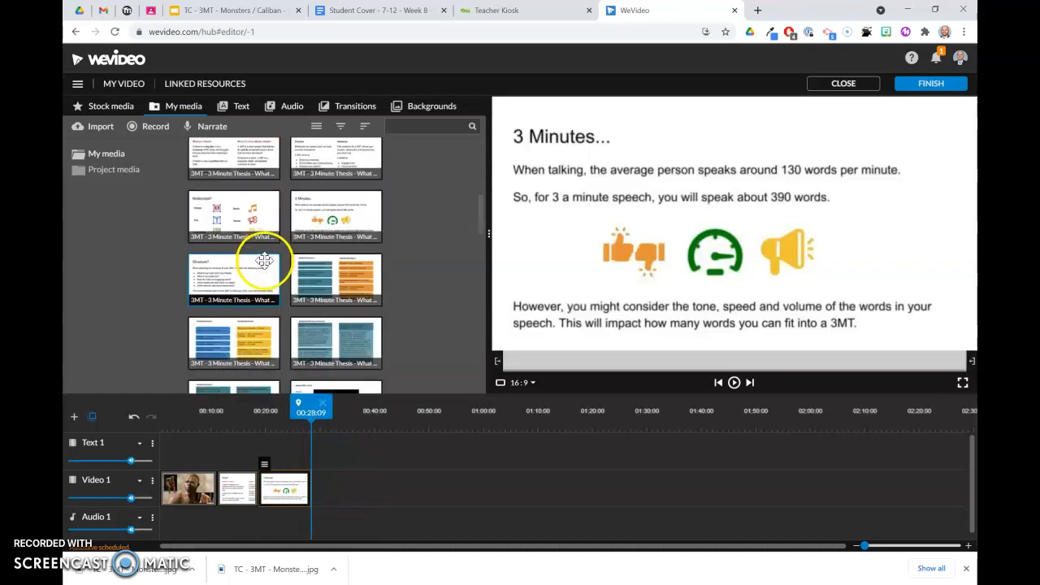
scroll(274, 279, down, 5)
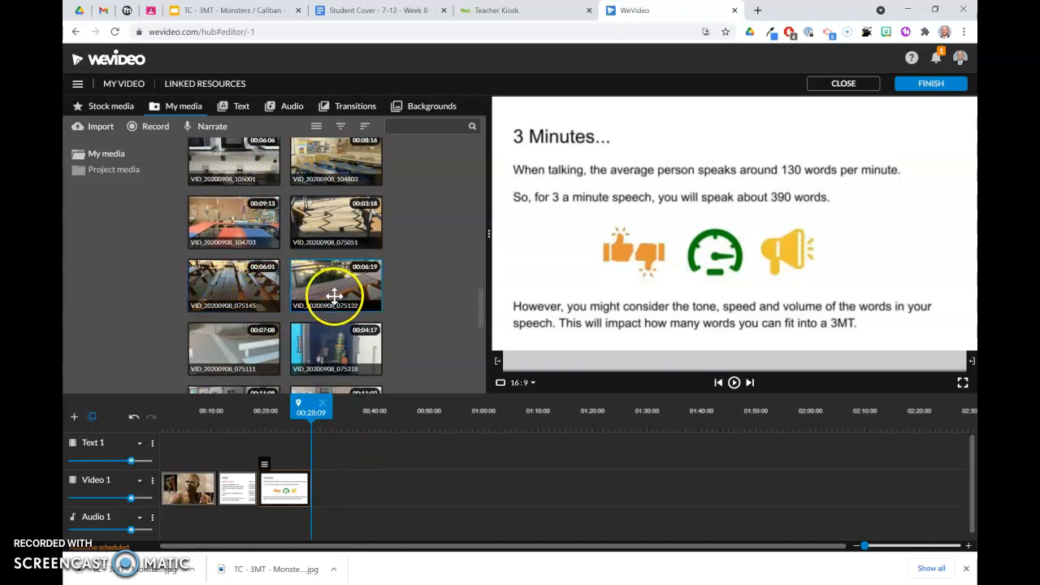
scroll(332, 292, down, 1)
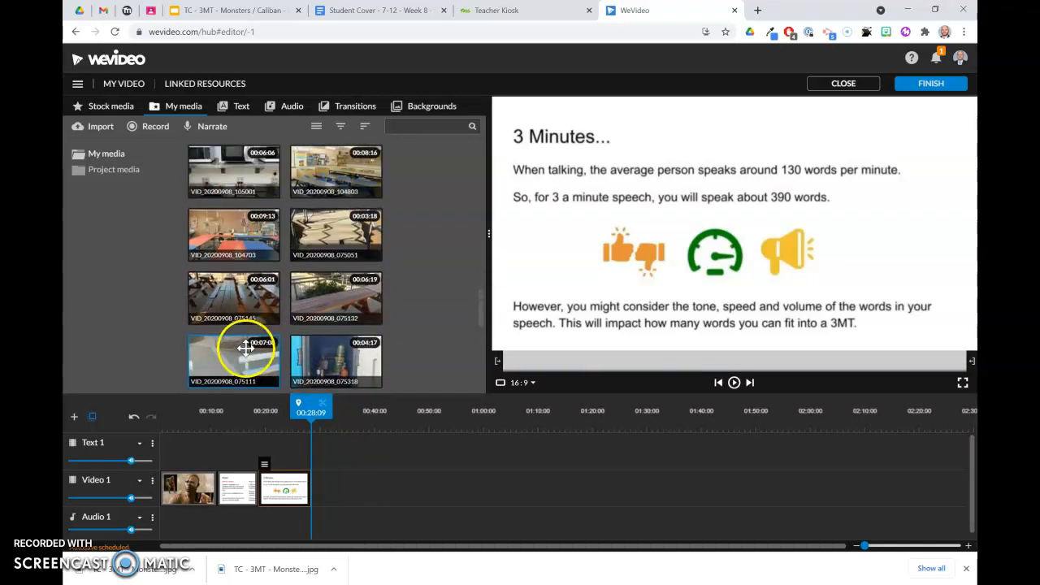
scroll(252, 321, down, 1)
drag(229, 292, 329, 484)
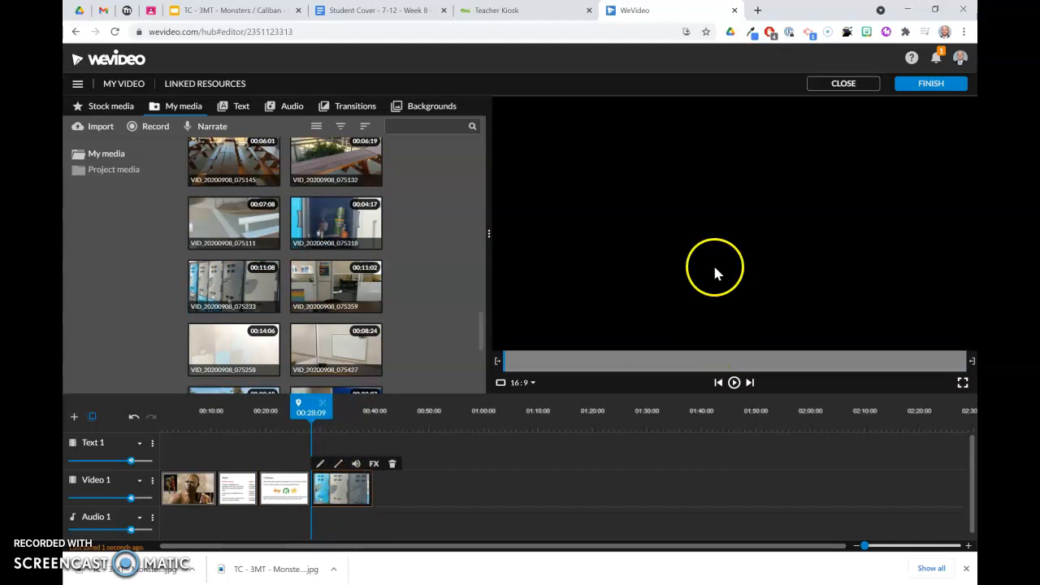
drag(371, 485, 344, 501)
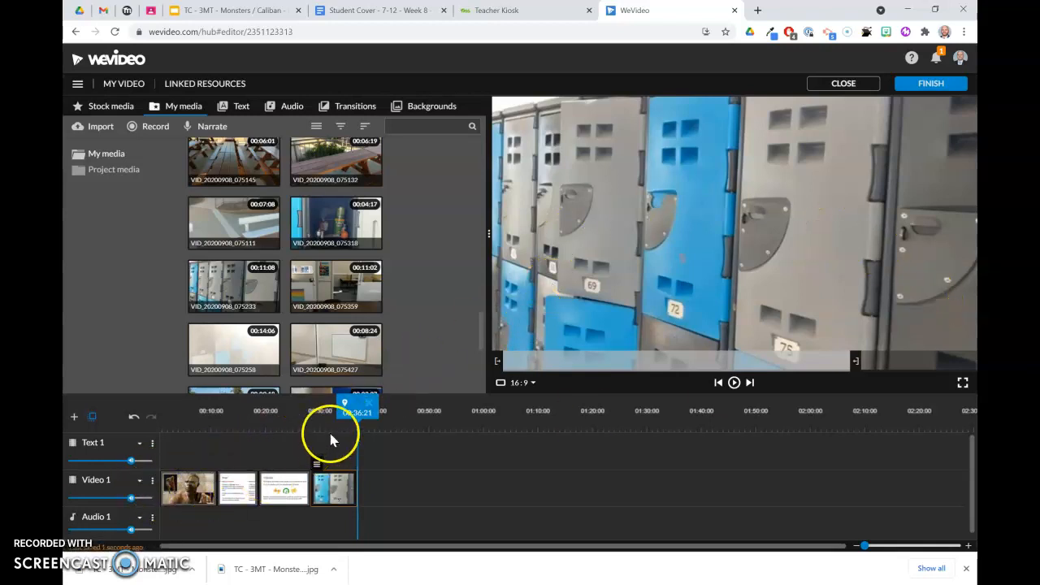
Play the timeline from the start to preview the sequence
drag(357, 408, 162, 409)
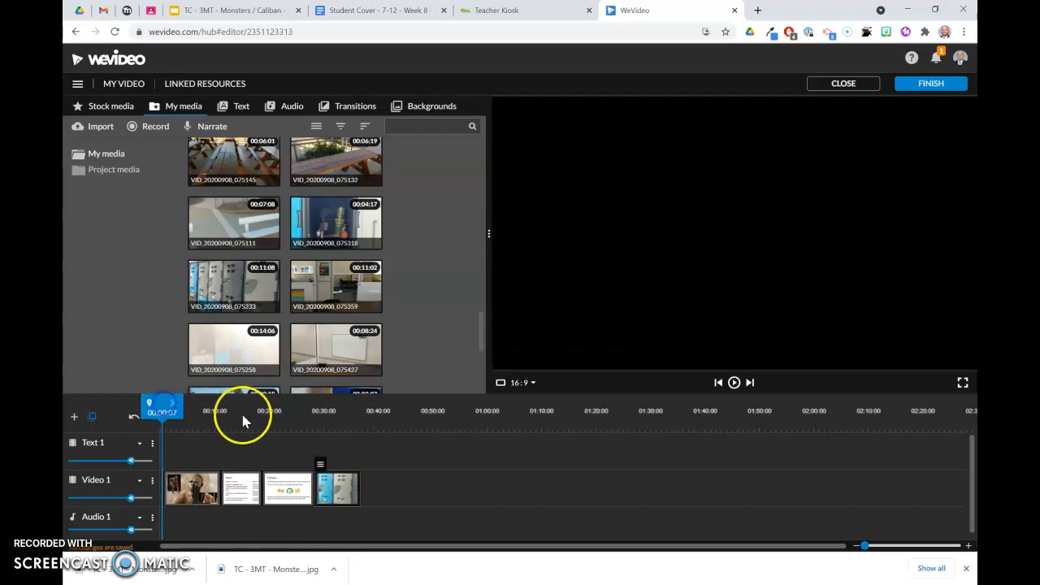
click(733, 383)
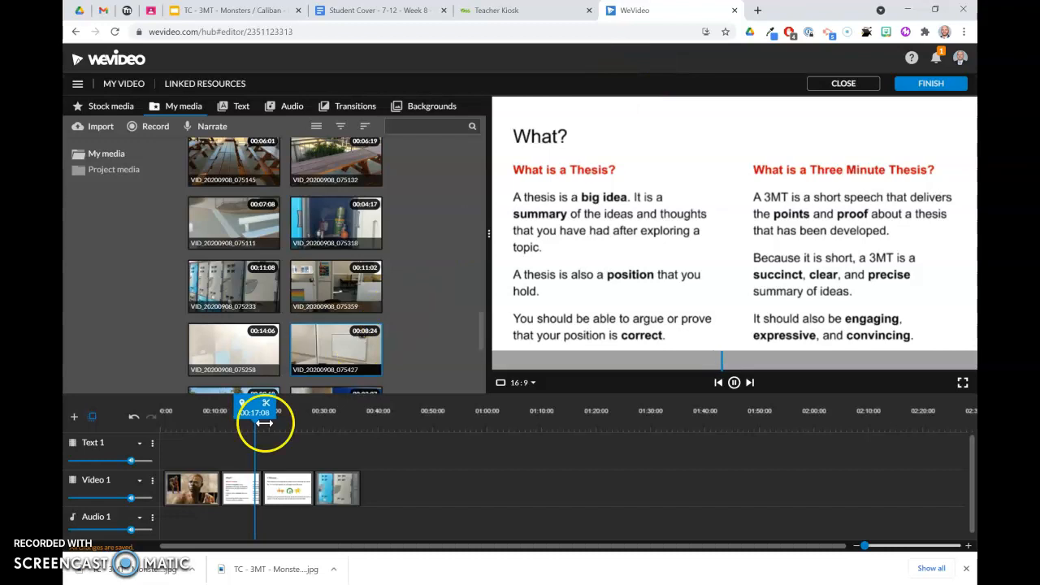
click(733, 382)
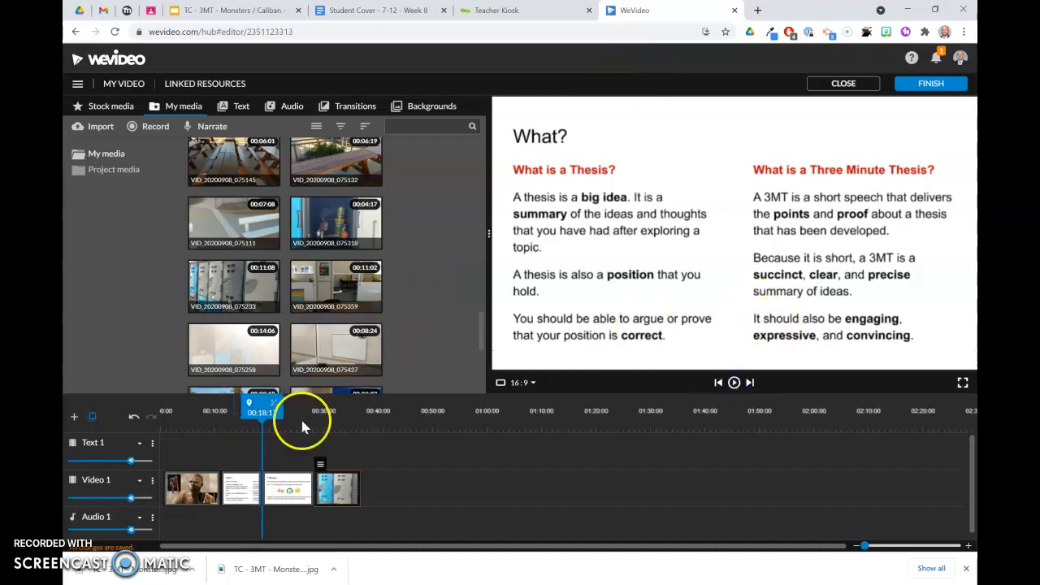
Open the free music collection in the audio library
scroll(252, 243, up, 5)
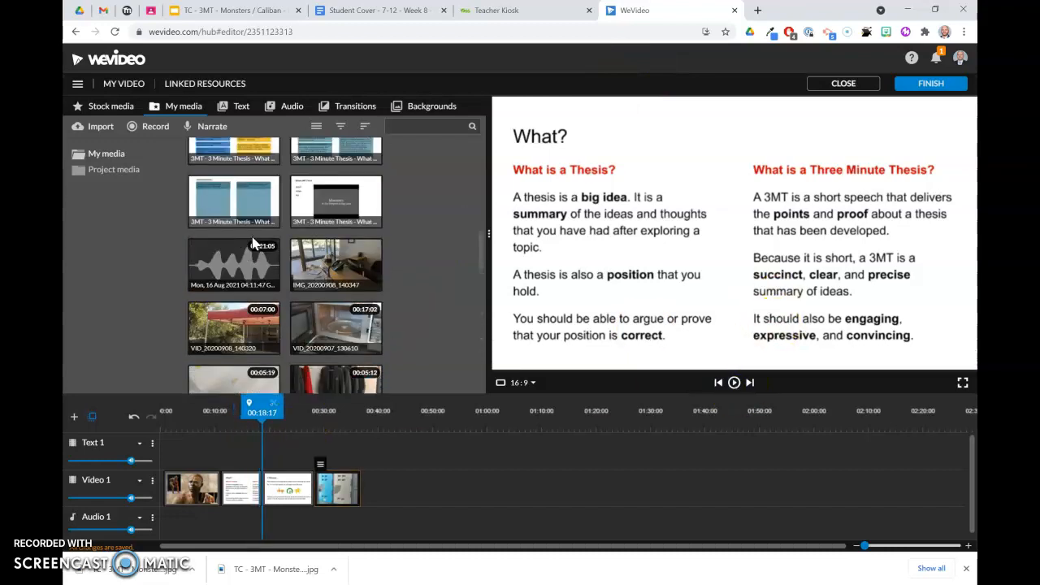
click(286, 109)
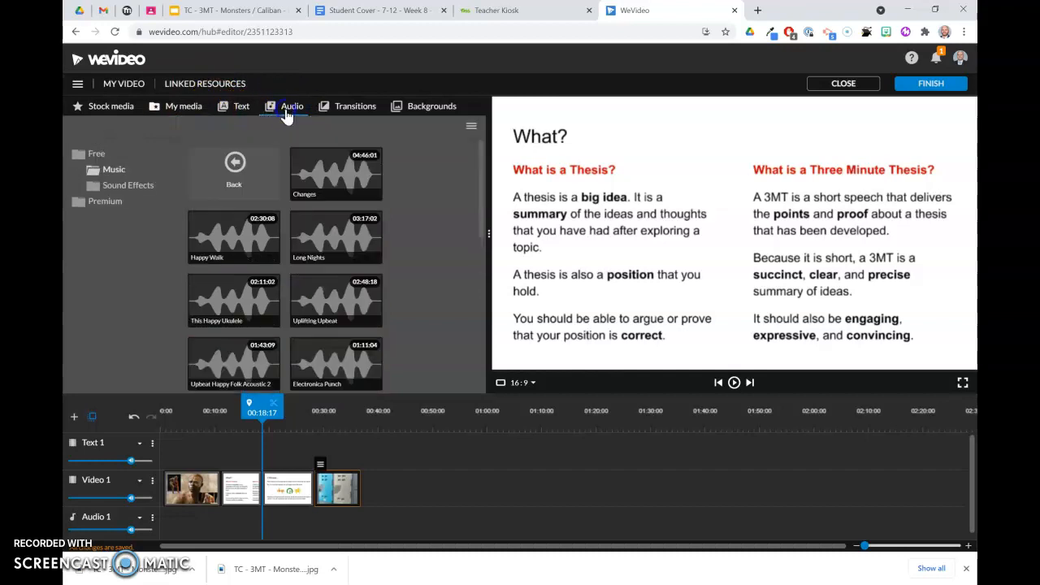